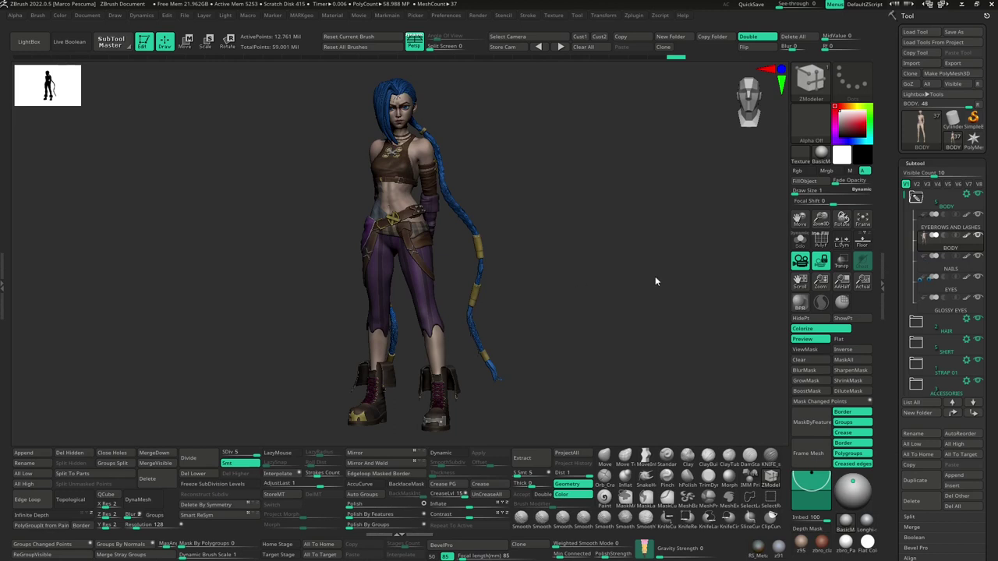
Select the EYEBROWS AND LASHES subtool and show the Jinx model as a plain grey sculpt
{"action": "left_click", "coordinate": [967, 240]}
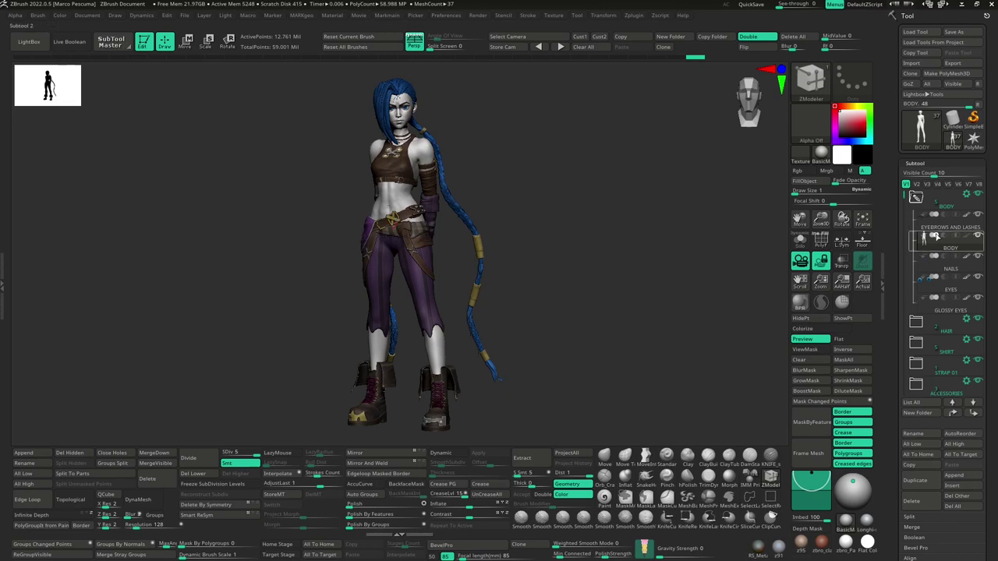
{"action": "mouse_move", "coordinate": [968, 241]}
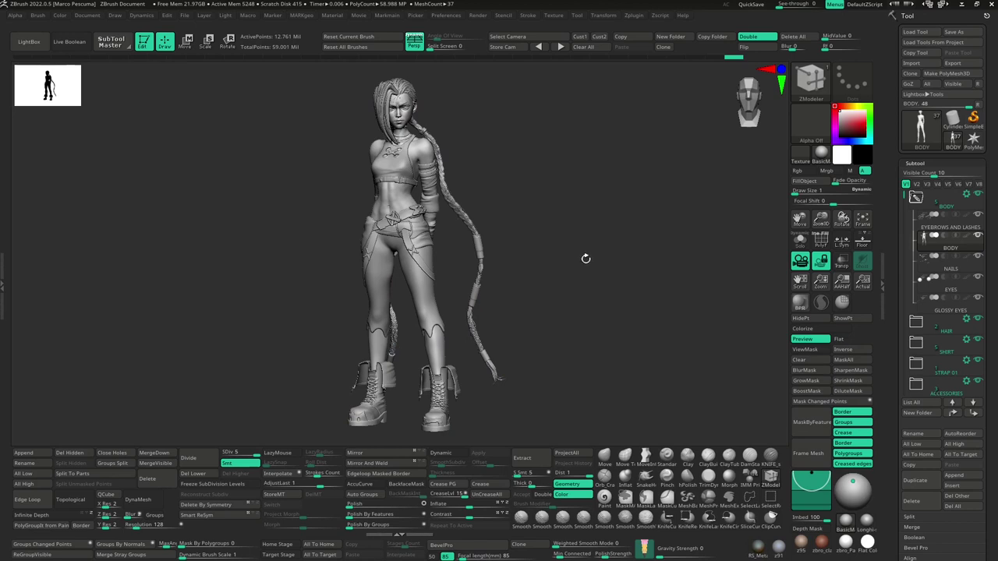
Reselect the EYEBROWS AND LASHES subtool to restore the Jinx model's polypaint colours
{"action": "left_click", "coordinate": [968, 240]}
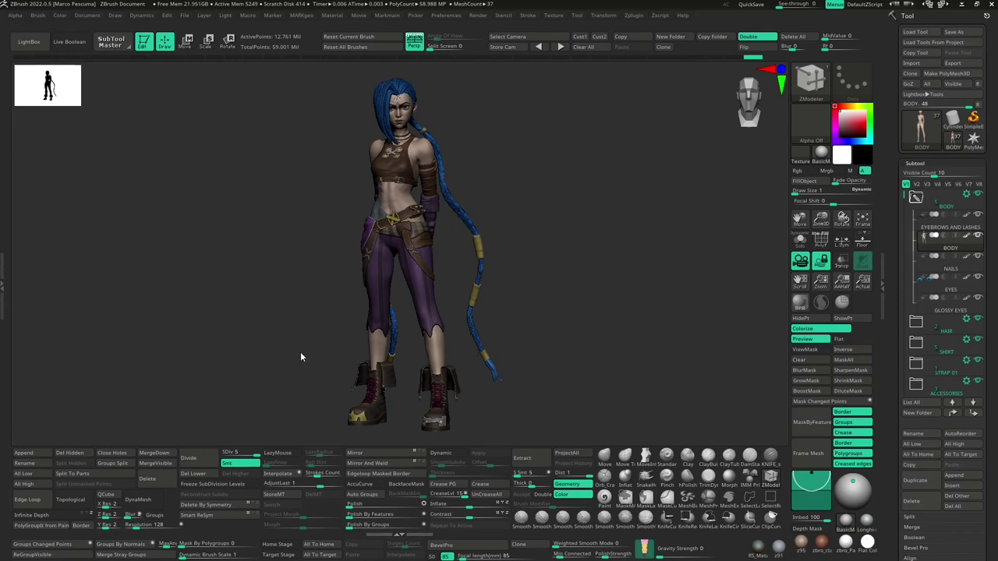
{"action": "left_click", "coordinate": [478, 15]}
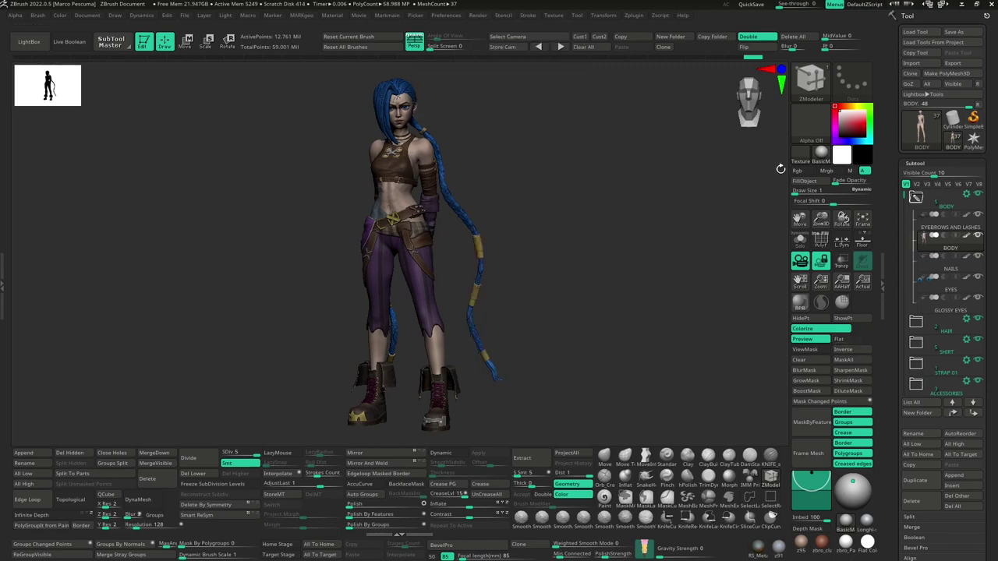
{"action": "mouse_move", "coordinate": [819, 159]}
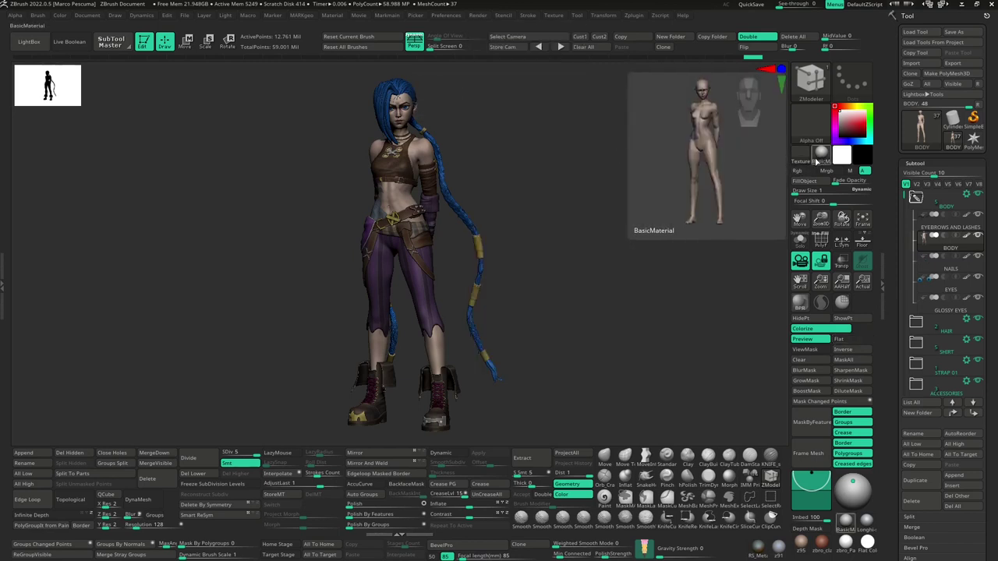
{"action": "left_click", "coordinate": [818, 159]}
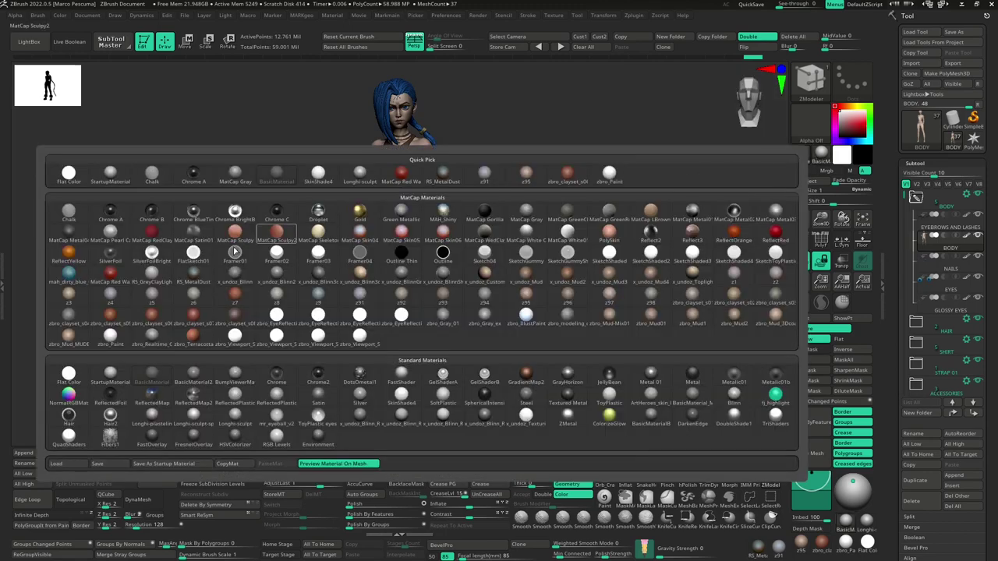
{"action": "left_click", "coordinate": [71, 375]}
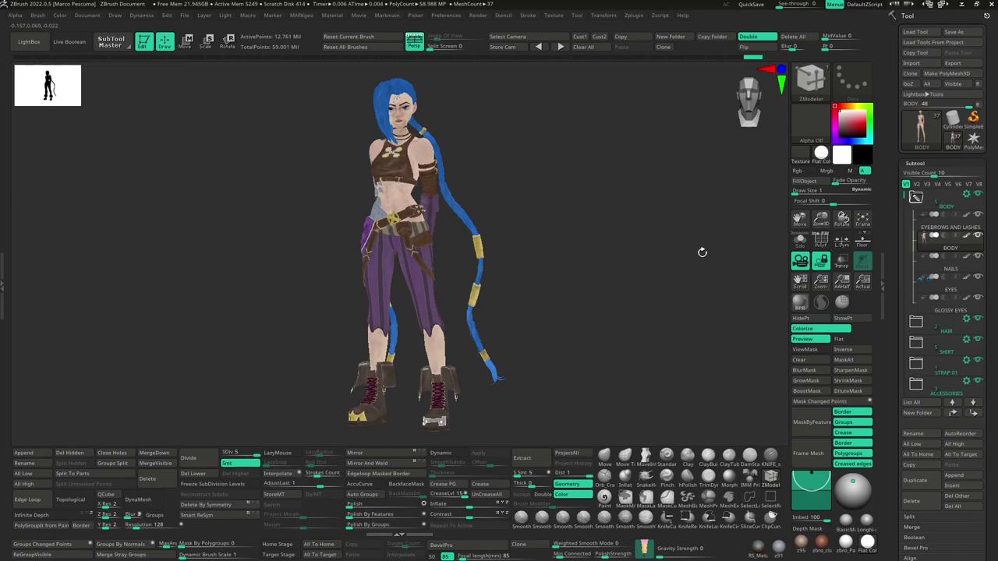
{"action": "mouse_move", "coordinate": [819, 161]}
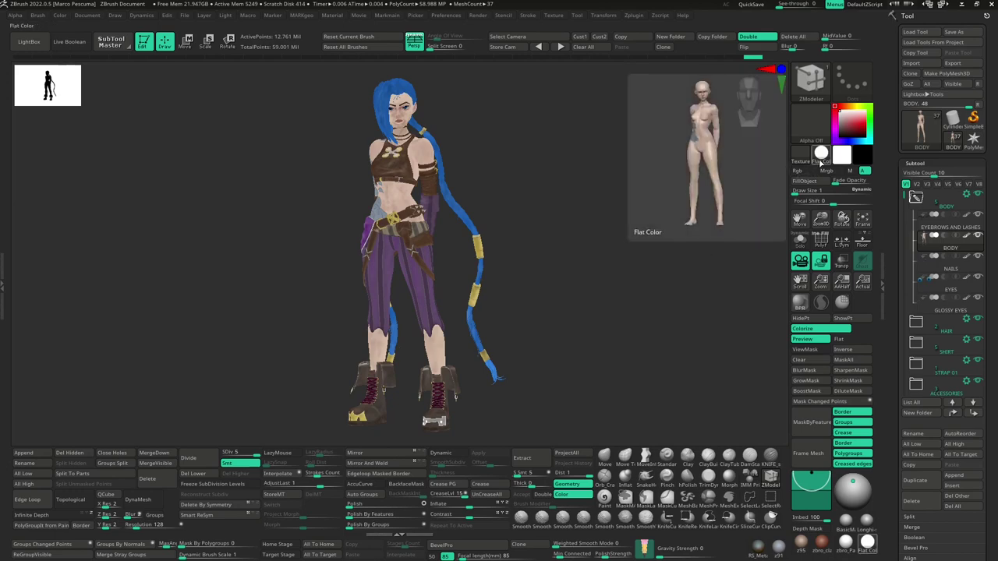
{"action": "left_click", "coordinate": [821, 161]}
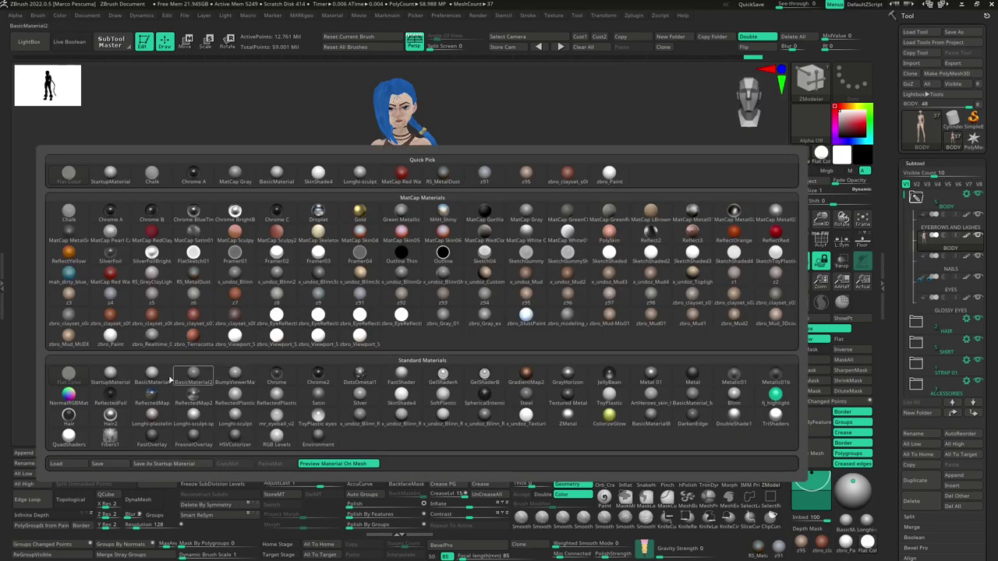
{"action": "left_click", "coordinate": [238, 321]}
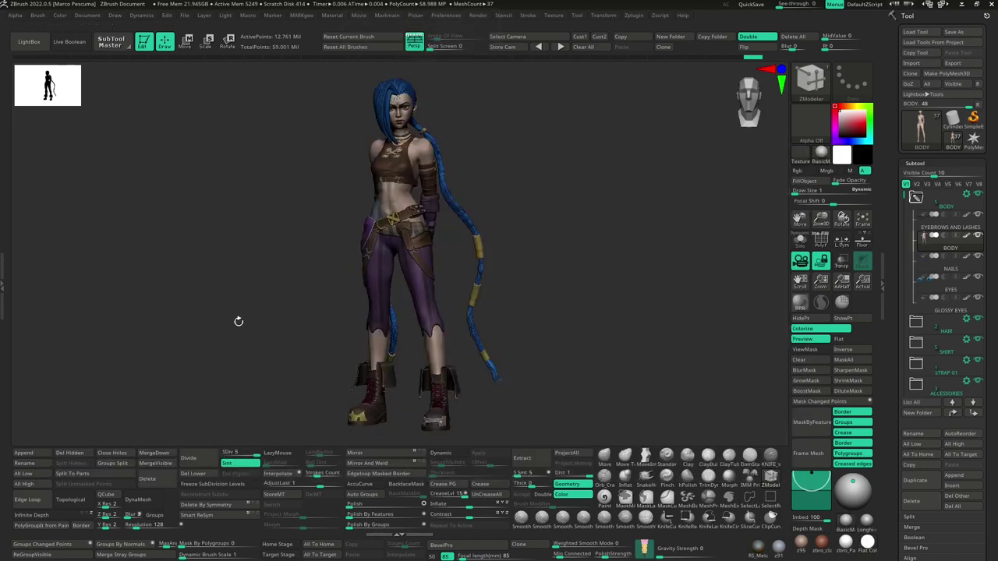
{"action": "left_click", "coordinate": [479, 16]}
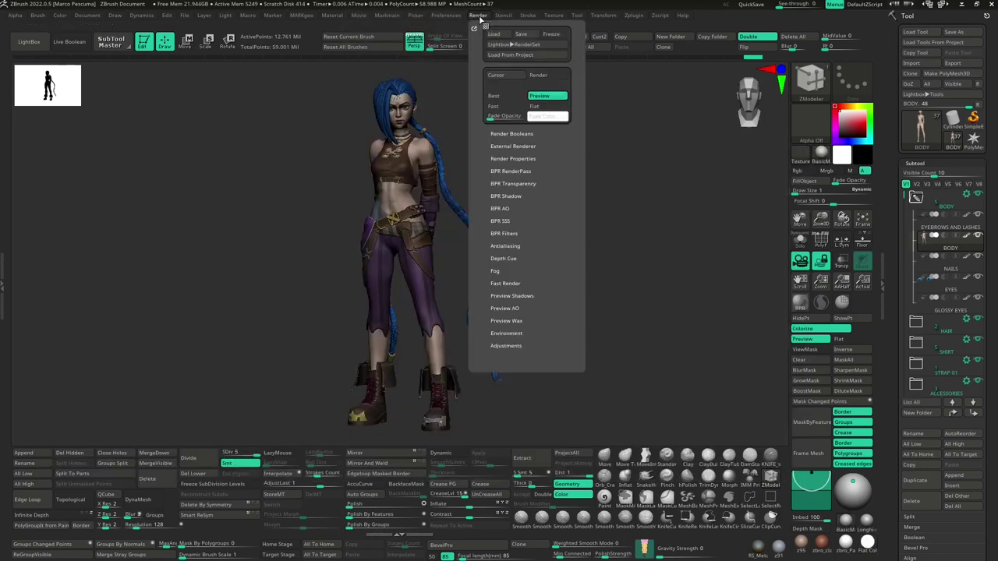
Switch the viewport to Flat render and try the MatCap Gray and x_undoz_Mud materials
{"action": "left_click", "coordinate": [541, 110]}
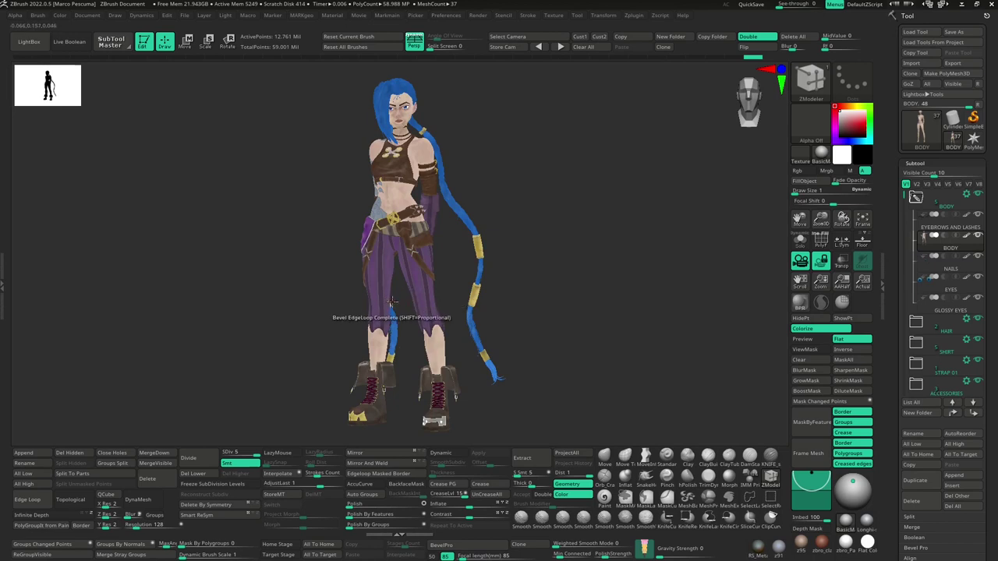
{"action": "left_click", "coordinate": [821, 152]}
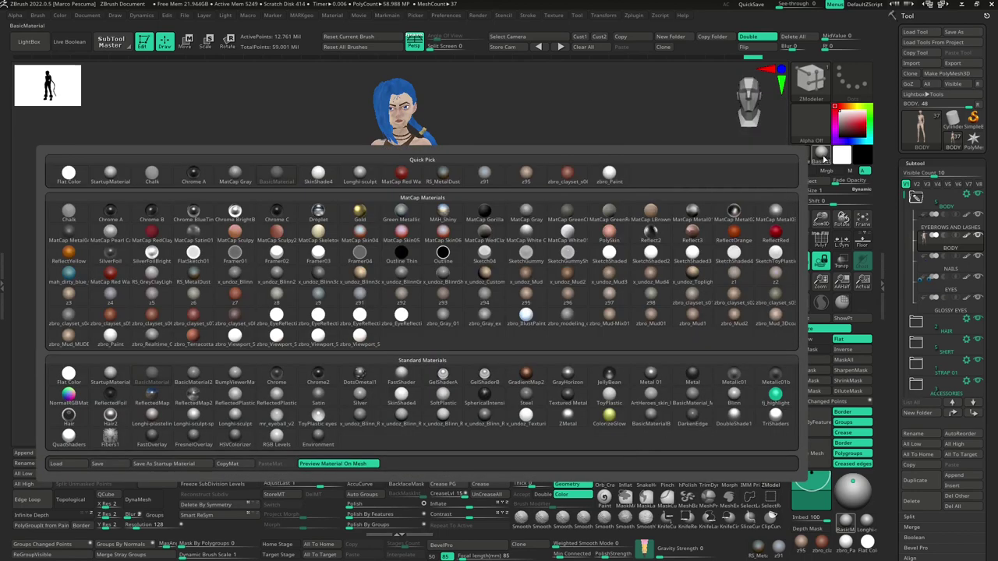
{"action": "left_click", "coordinate": [526, 212]}
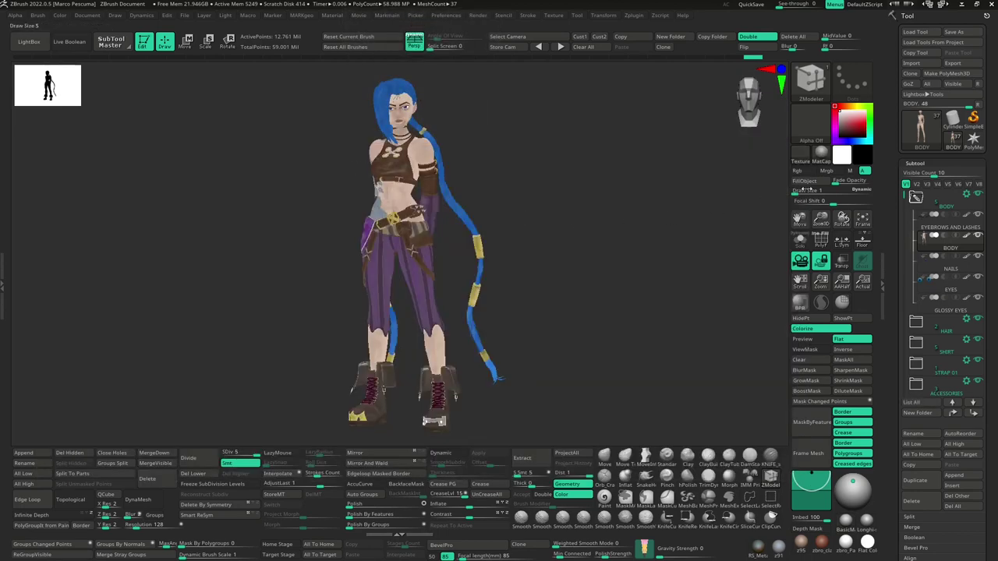
{"action": "left_click", "coordinate": [527, 274]}
Try the z96 material, then return the model to BasicMaterial
{"action": "left_click", "coordinate": [820, 152]}
{"action": "left_click", "coordinate": [568, 293]}
{"action": "left_click", "coordinate": [821, 152]}
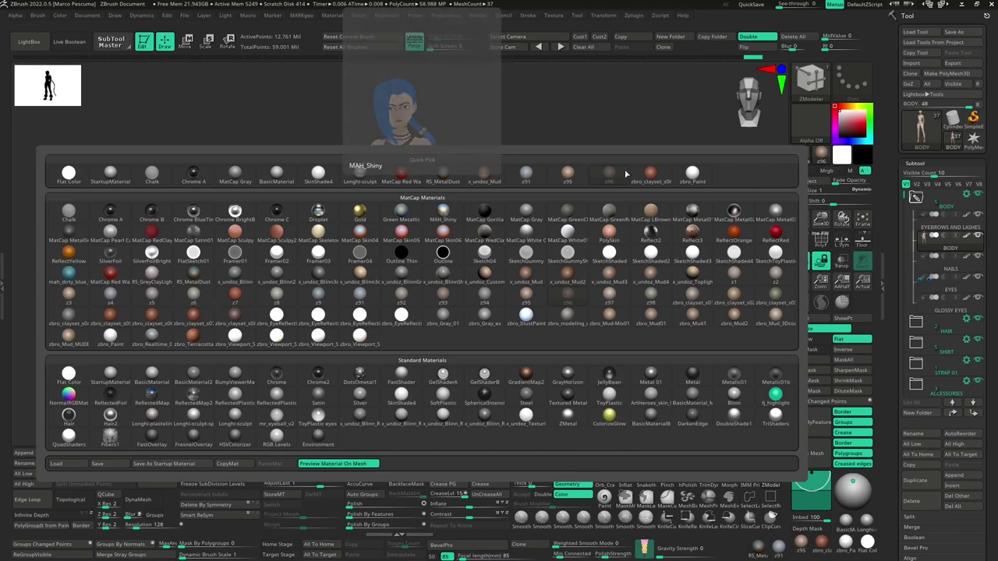
{"action": "left_click", "coordinate": [821, 152]}
{"action": "left_click", "coordinate": [151, 383]}
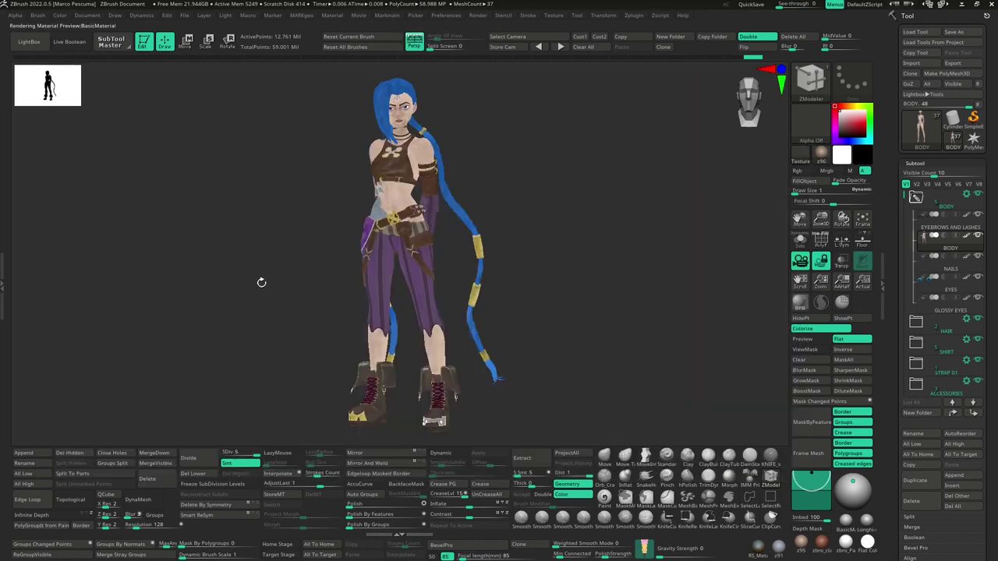
Toggle the Render menu between Preview and Flat rendering several times
{"action": "left_click", "coordinate": [477, 16]}
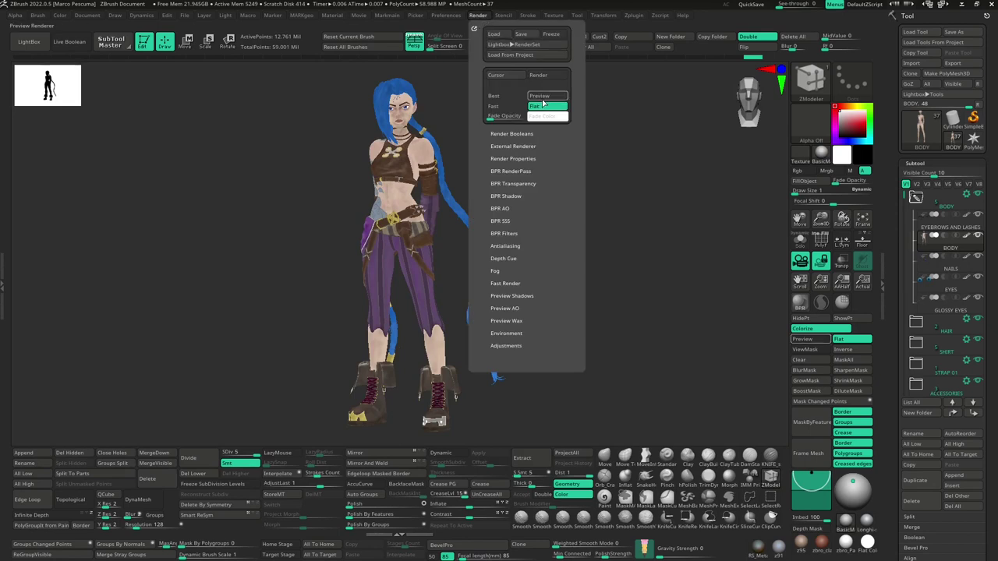
{"action": "left_click", "coordinate": [546, 97]}
{"action": "left_click", "coordinate": [545, 96]}
{"action": "left_click", "coordinate": [545, 106]}
{"action": "left_click", "coordinate": [546, 97]}
{"action": "left_click", "coordinate": [545, 108]}
{"action": "left_click", "coordinate": [546, 97]}
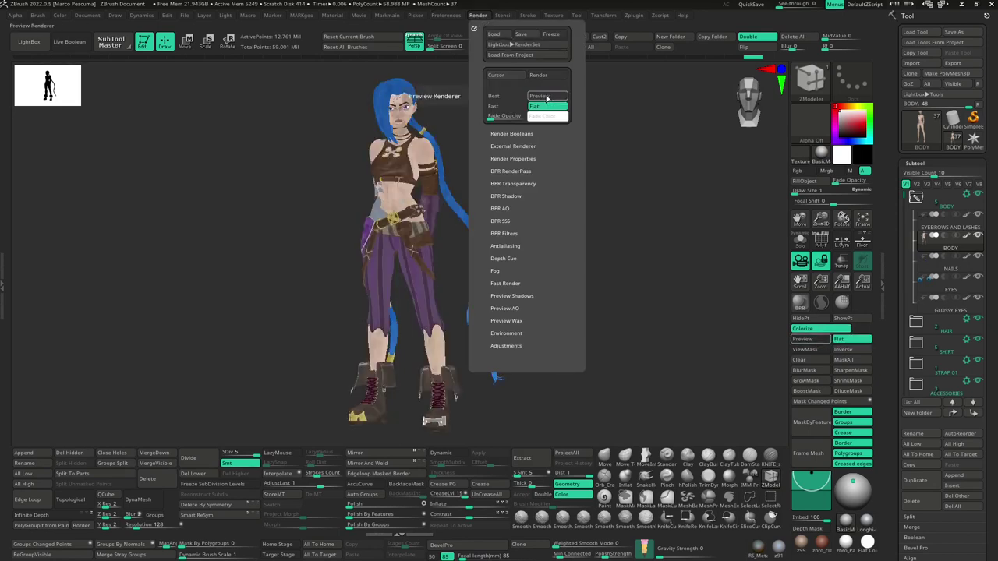
{"action": "left_click", "coordinate": [545, 107]}
{"action": "left_click", "coordinate": [545, 96]}
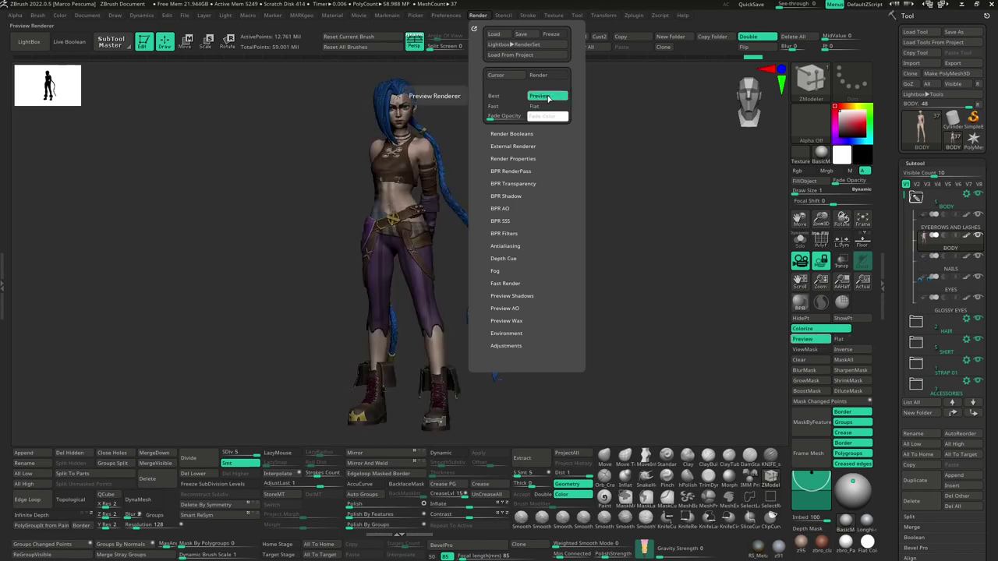
Switch to Flat, then alternate Flat and shaded rendering, finishing on the Preview render
{"action": "left_click", "coordinate": [538, 106]}
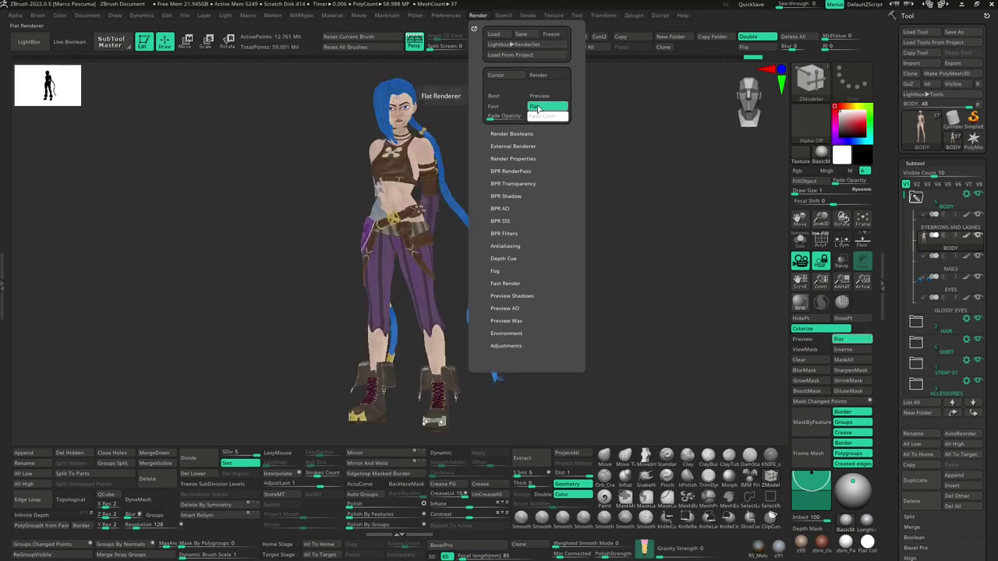
{"action": "left_click", "coordinate": [808, 340]}
{"action": "left_click", "coordinate": [841, 339]}
{"action": "left_click", "coordinate": [810, 340]}
{"action": "left_click", "coordinate": [841, 339]}
{"action": "left_click", "coordinate": [811, 340]}
{"action": "left_click", "coordinate": [840, 339]}
{"action": "left_click", "coordinate": [811, 339]}
{"action": "left_click", "coordinate": [838, 340]}
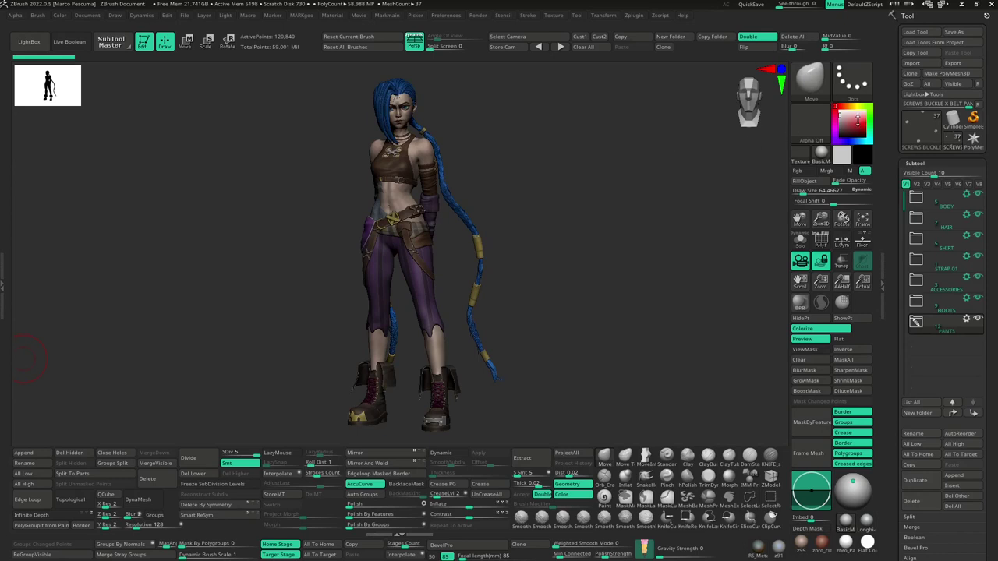
Sample the skin and dark purple pants colours from the model, then a chest skin tone
{"action": "left_click_drag", "start_coordinate": [851, 122], "coordinate": [391, 204]}
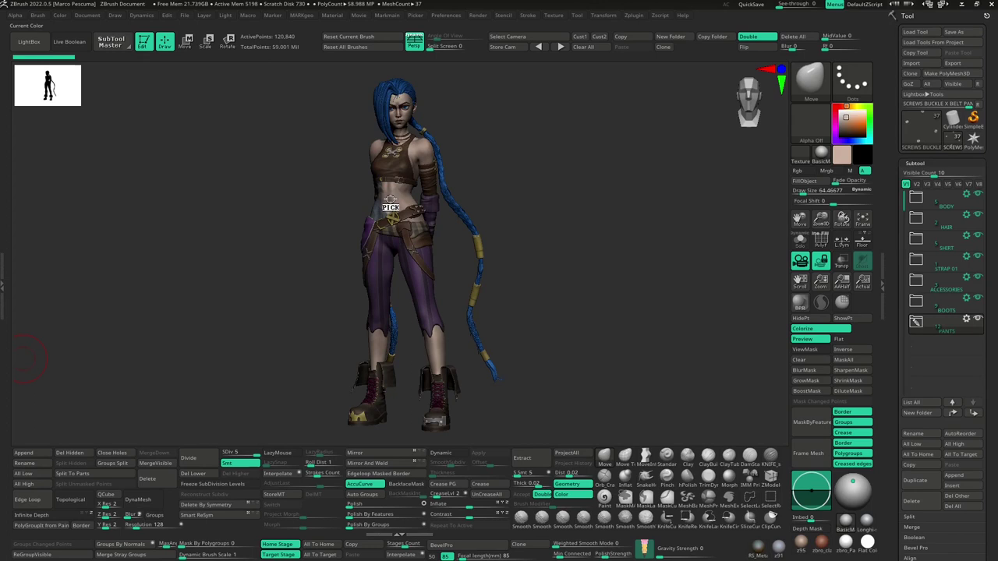
{"action": "mouse_move", "coordinate": [390, 204]}
{"action": "left_mouse_down"}
{"action": "mouse_move", "coordinate": [421, 257]}
{"action": "mouse_move", "coordinate": [388, 234]}
{"action": "mouse_move", "coordinate": [378, 337]}
{"action": "mouse_move", "coordinate": [382, 255]}
{"action": "mouse_move", "coordinate": [415, 263]}
{"action": "mouse_move", "coordinate": [398, 210]}
{"action": "mouse_move", "coordinate": [402, 124]}
{"action": "mouse_move", "coordinate": [385, 109]}
{"action": "mouse_move", "coordinate": [393, 167]}
{"action": "mouse_move", "coordinate": [232, 290]}
{"action": "mouse_move", "coordinate": [178, 499]}
{"action": "mouse_move", "coordinate": [214, 511]}
{"action": "mouse_move", "coordinate": [365, 488]}
{"action": "mouse_move", "coordinate": [556, 483]}
{"action": "mouse_move", "coordinate": [616, 492]}
{"action": "mouse_move", "coordinate": [722, 484]}
{"action": "mouse_move", "coordinate": [797, 456]}
{"action": "mouse_move", "coordinate": [828, 384]}
{"action": "mouse_move", "coordinate": [649, 339]}
{"action": "mouse_move", "coordinate": [597, 238]}
{"action": "left_mouse_up"}
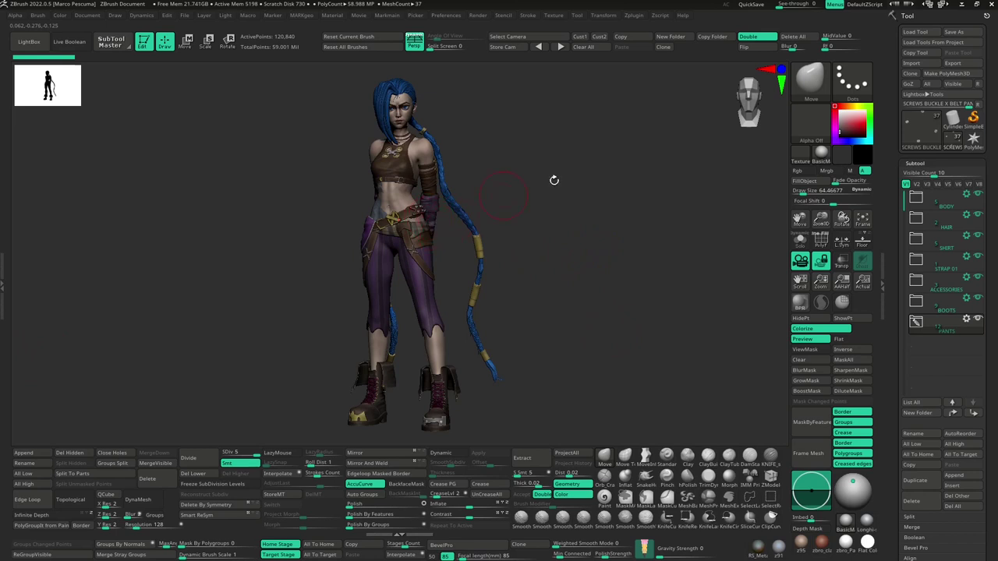
{"action": "left_click", "coordinate": [856, 123]}
{"action": "left_click_drag", "start_coordinate": [856, 123], "coordinate": [380, 292]}
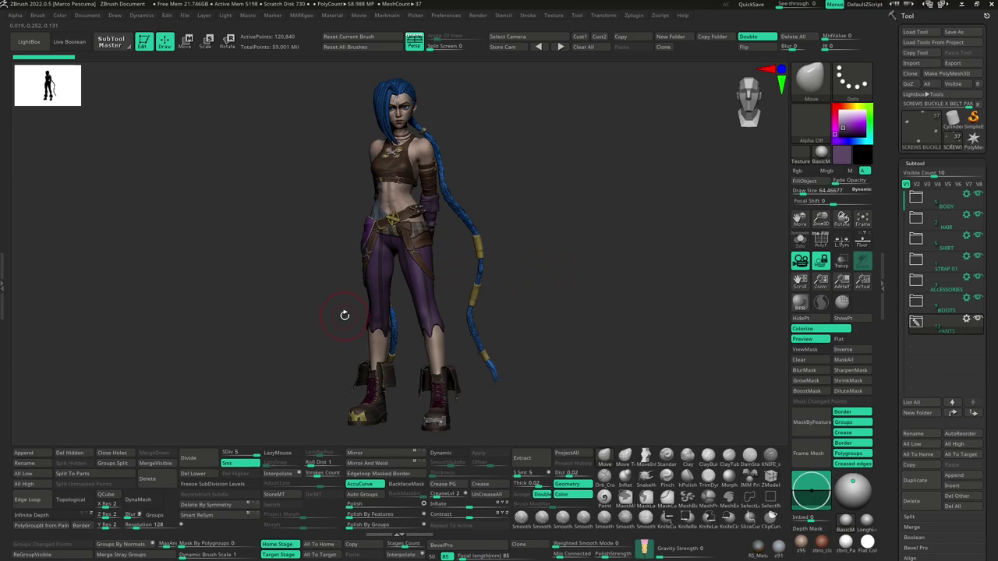
Import the city photo through Texture > Import
{"action": "left_click", "coordinate": [550, 16]}
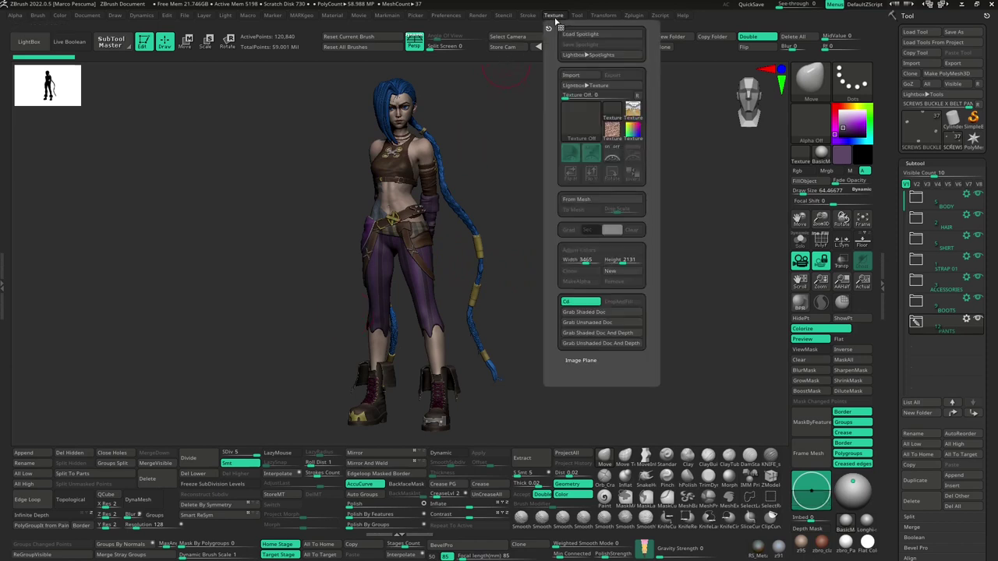
{"action": "left_click", "coordinate": [577, 75]}
{"action": "left_click", "coordinate": [453, 188]}
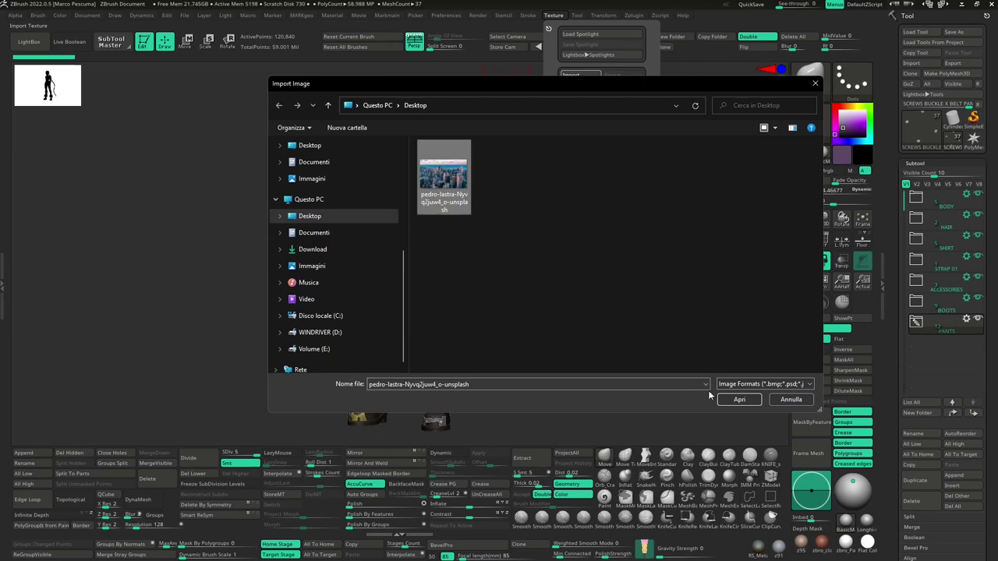
{"action": "left_click", "coordinate": [736, 400]}
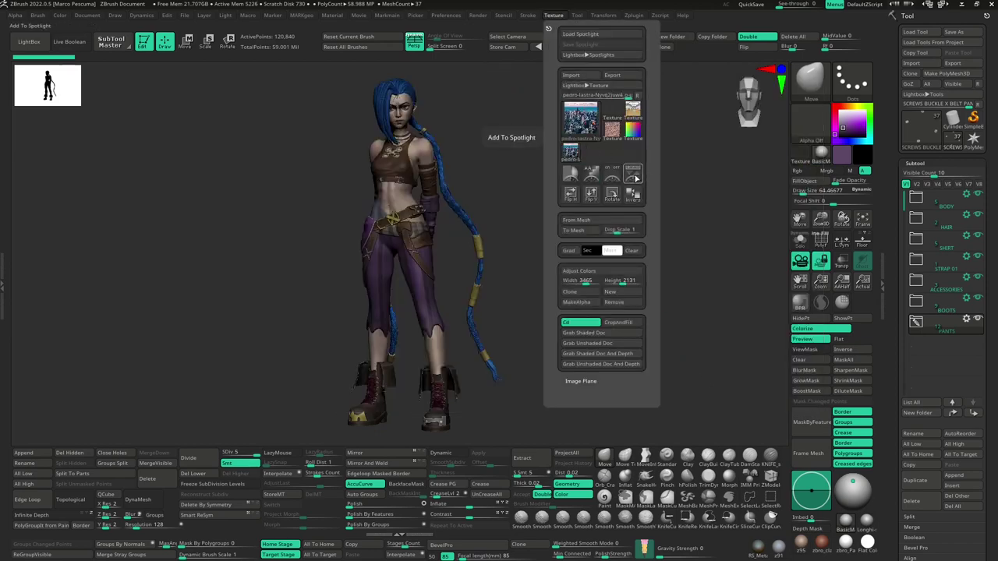
Add the city image to Spotlight, shrink it left of the model, and hide the dial
{"action": "left_click", "coordinate": [635, 177]}
{"action": "left_click_drag", "start_coordinate": [421, 180], "coordinate": [390, 195]}
{"action": "left_click_drag", "start_coordinate": [396, 245], "coordinate": [257, 172]}
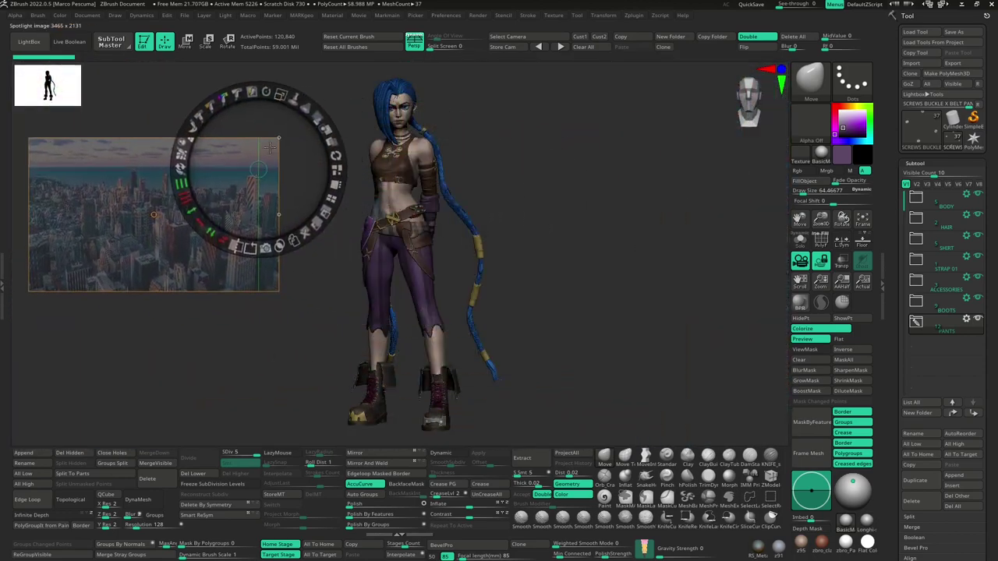
{"action": "key", "text": "z"}
{"action": "left_click", "coordinate": [852, 125]}
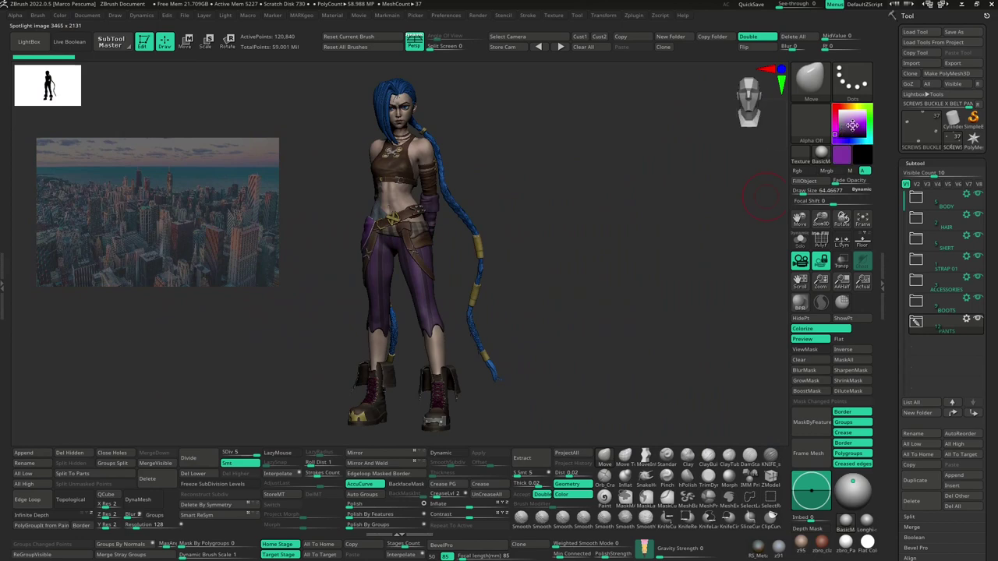
Sample colours across the Spotlight city image, then the brown of Jinx's belt
{"action": "left_click_drag", "start_coordinate": [853, 125], "coordinate": [166, 178]}
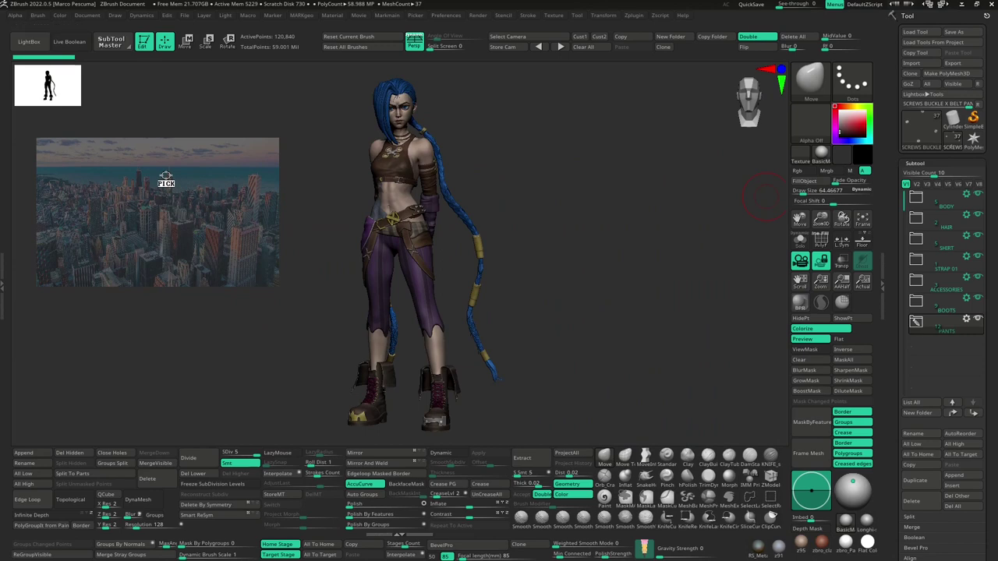
{"action": "mouse_move", "coordinate": [167, 177]}
{"action": "left_mouse_down"}
{"action": "mouse_move", "coordinate": [164, 193]}
{"action": "mouse_move", "coordinate": [116, 201]}
{"action": "mouse_move", "coordinate": [131, 220]}
{"action": "mouse_move", "coordinate": [172, 226]}
{"action": "mouse_move", "coordinate": [116, 236]}
{"action": "mouse_move", "coordinate": [149, 220]}
{"action": "left_mouse_up"}
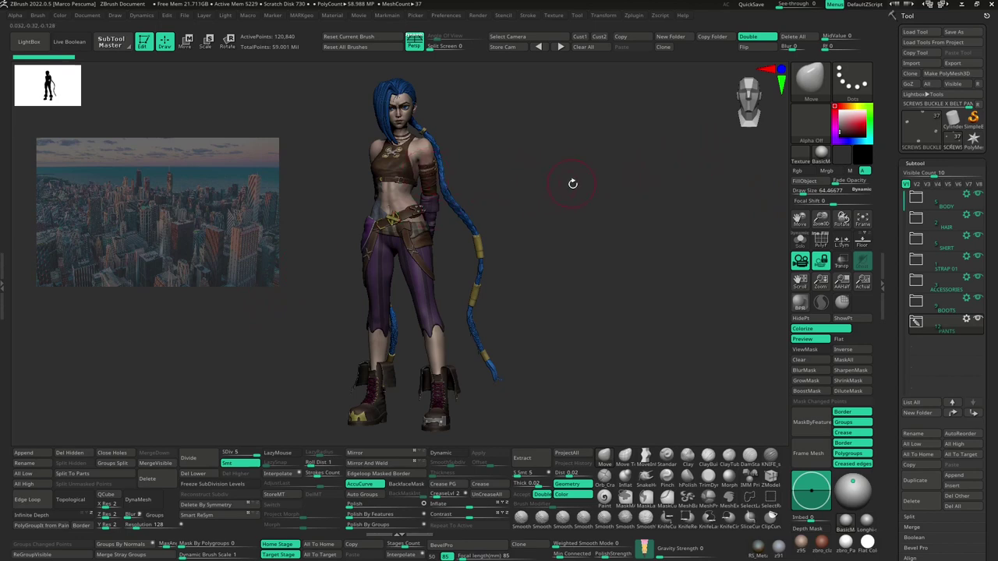
{"action": "left_click_drag", "start_coordinate": [845, 125], "coordinate": [424, 262]}
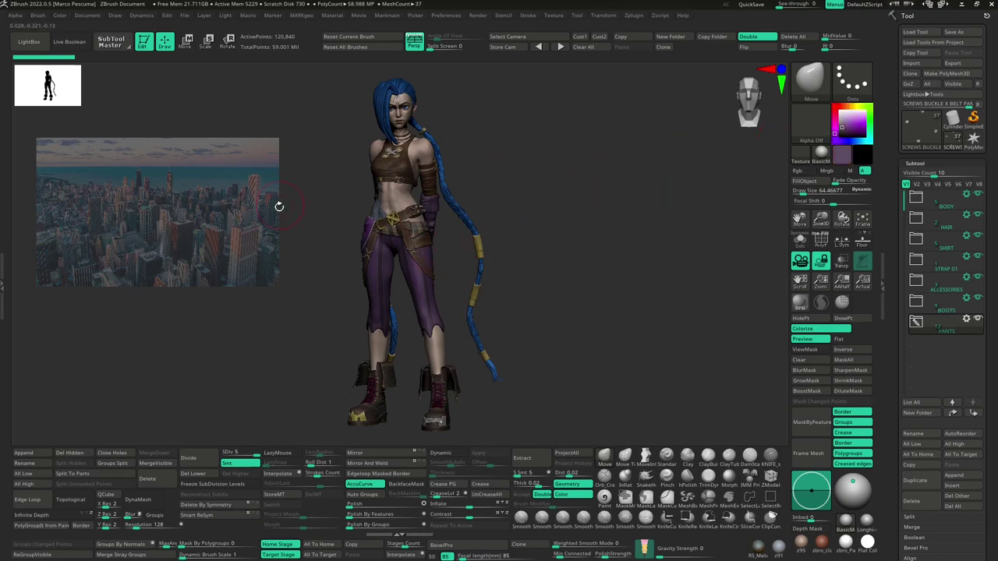